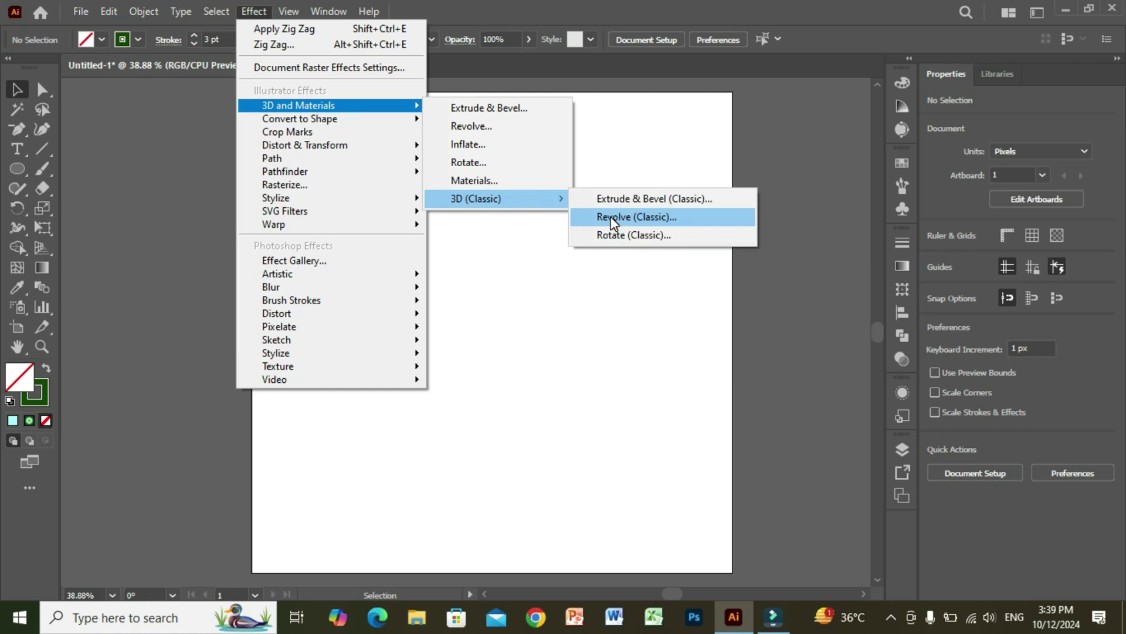
Step: Draw an open vase half-profile with the Pen tool, about 159 px wide and 798 px tall, ending in a short horizontal base
left_click(515, 229)
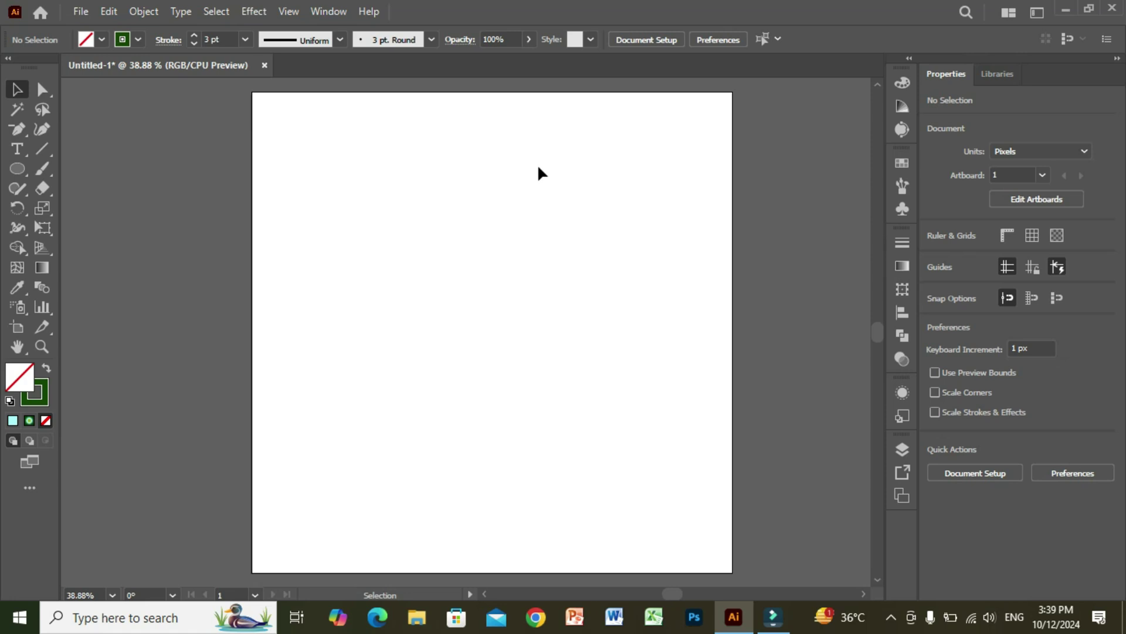
left_click(27, 129)
left_click(71, 133)
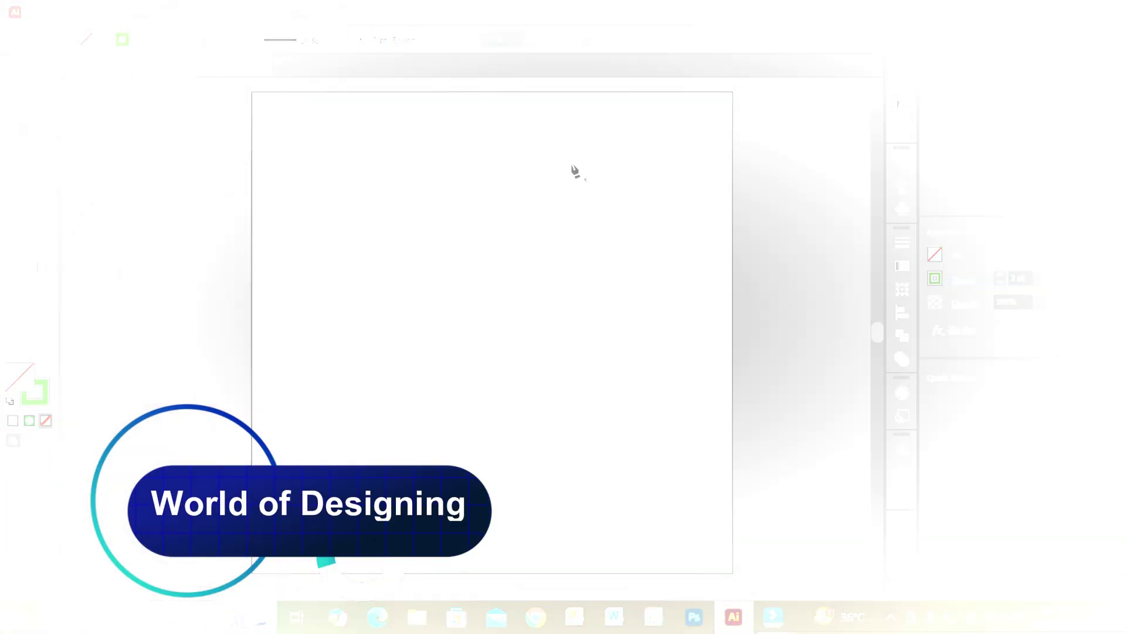
left_click(572, 165)
left_click_drag(535, 263, 543, 521)
left_click(543, 520)
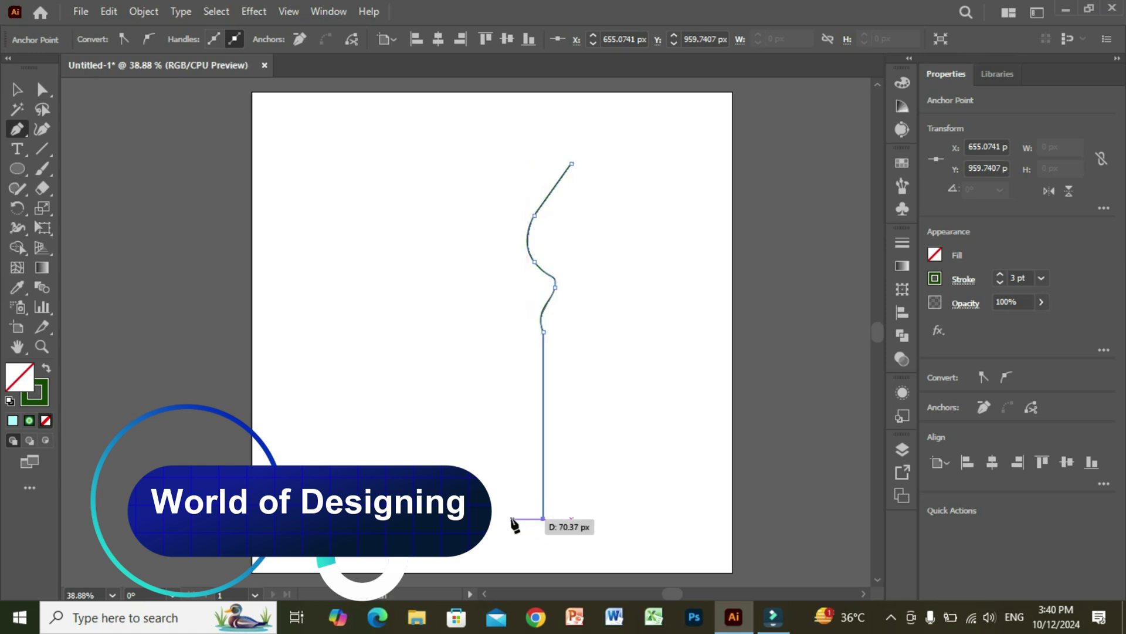
left_click(500, 519)
key("v")
Step: Round the profile's base corner and smooth its curve anchors with live corners, using about 50 px where the neck meets the straight side
left_click(43, 89)
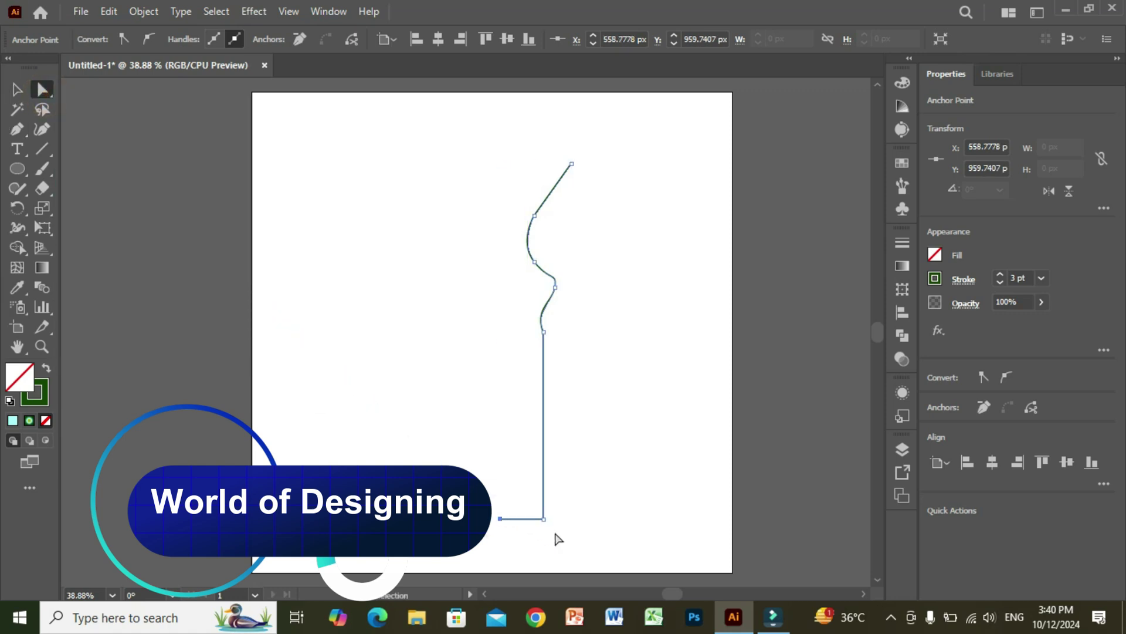
left_click(542, 518)
left_click_drag(531, 512, 523, 501)
left_click(534, 216)
left_click_drag(543, 221, 578, 255)
left_click(555, 287)
left_click(534, 262)
left_click(543, 332)
left_click_drag(535, 332, 522, 332)
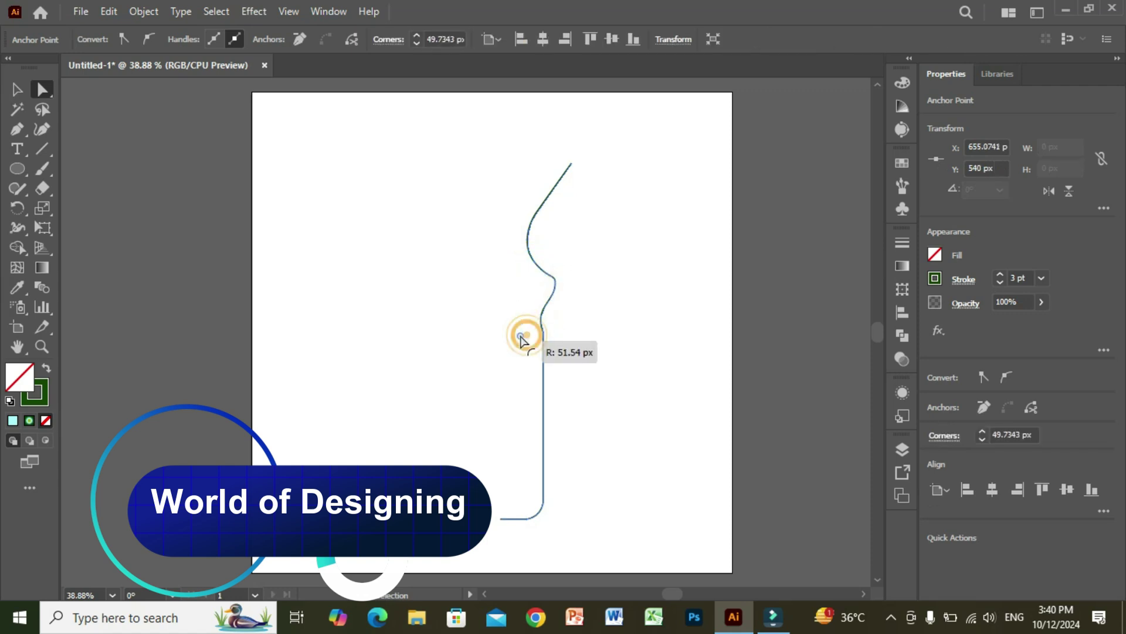
key("v")
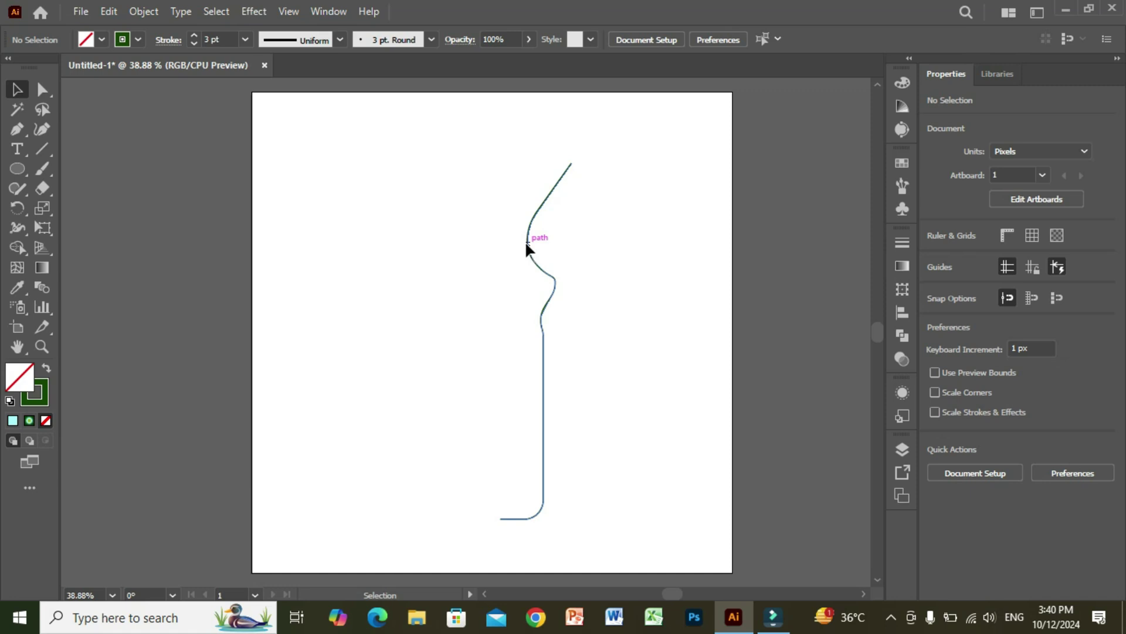
Step: Apply the 3D Revolve (Classic) effect to the profile path and rotate the preview to -7°, -17° and 0°
left_click(526, 243)
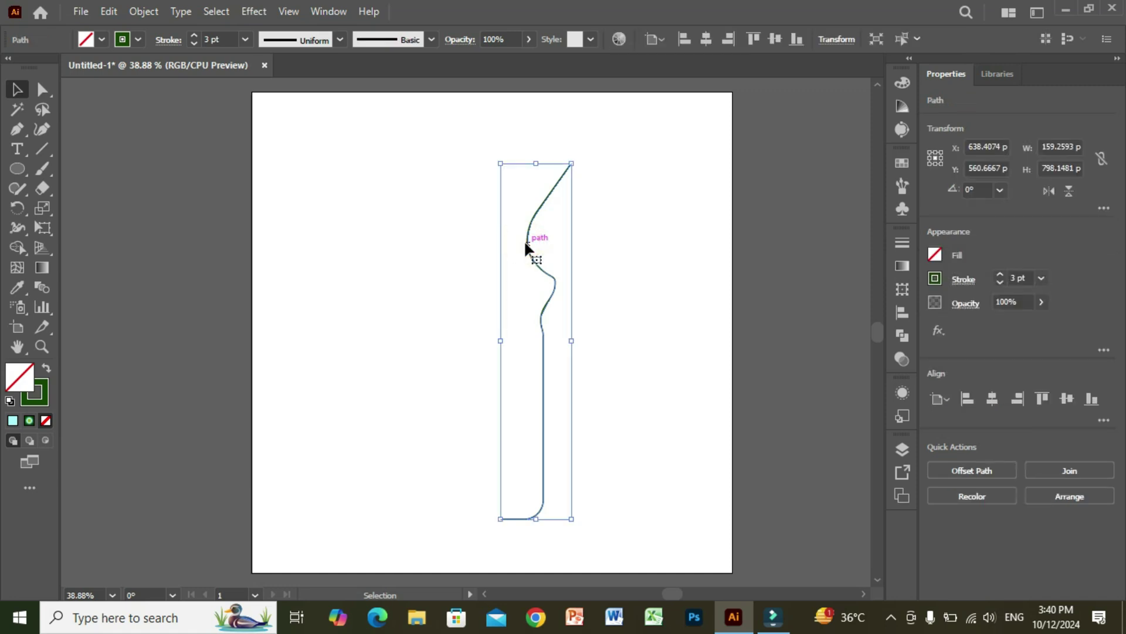
left_click(261, 13)
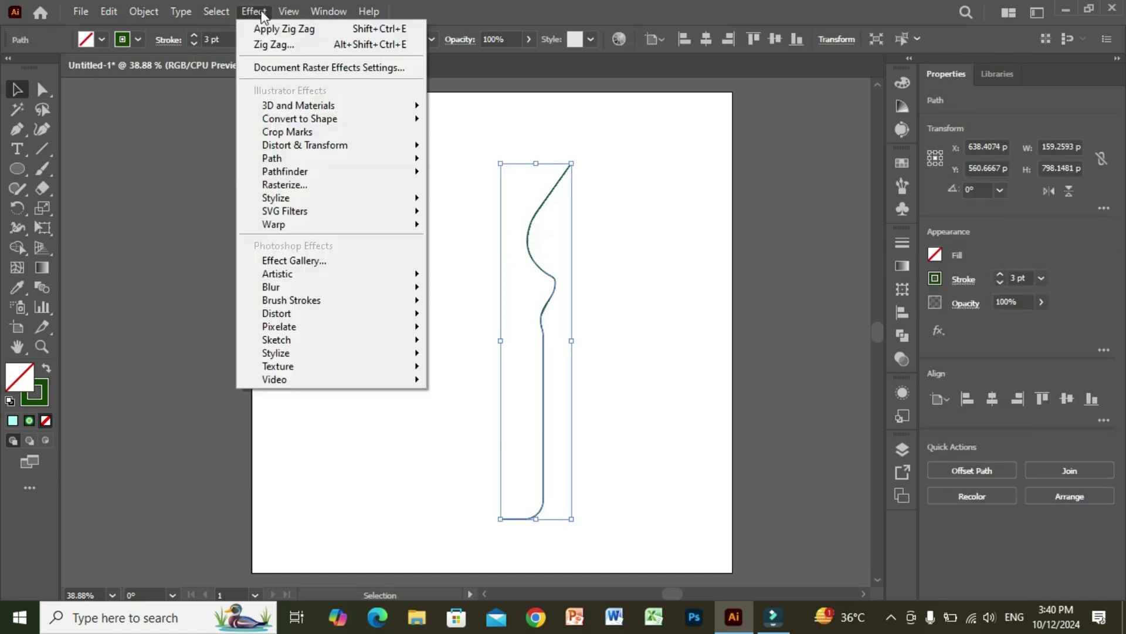
mouse_move(388, 111)
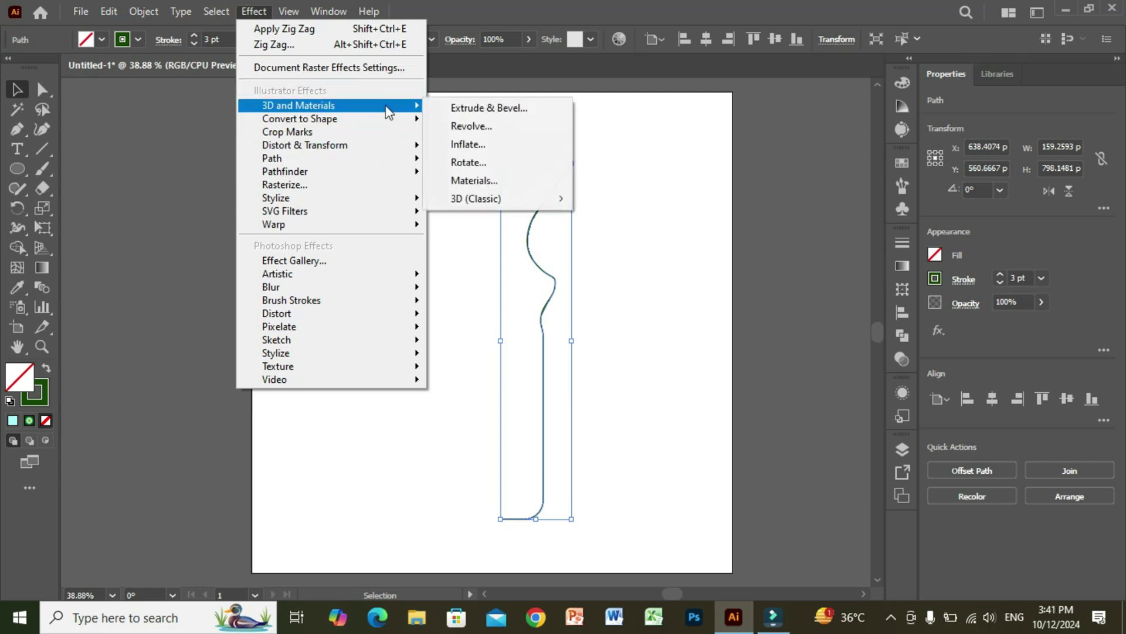
mouse_move(507, 208)
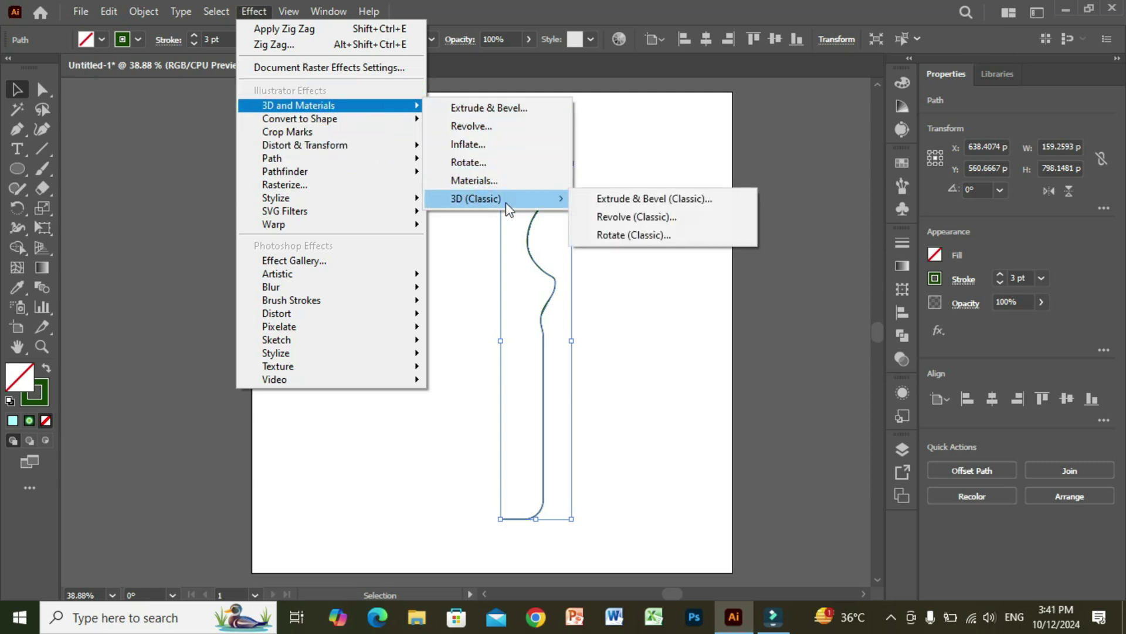
left_click(621, 218)
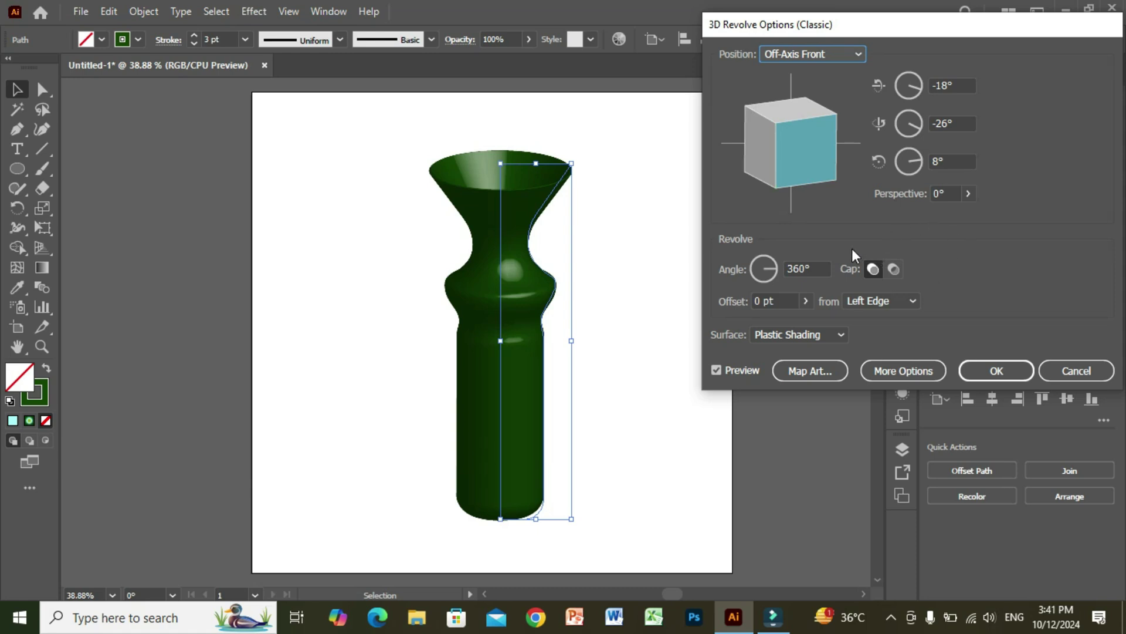
mouse_move(804, 165)
left_mouse_down()
mouse_move(813, 160)
mouse_move(793, 162)
mouse_move(791, 138)
mouse_move(818, 149)
mouse_move(839, 183)
left_mouse_up()
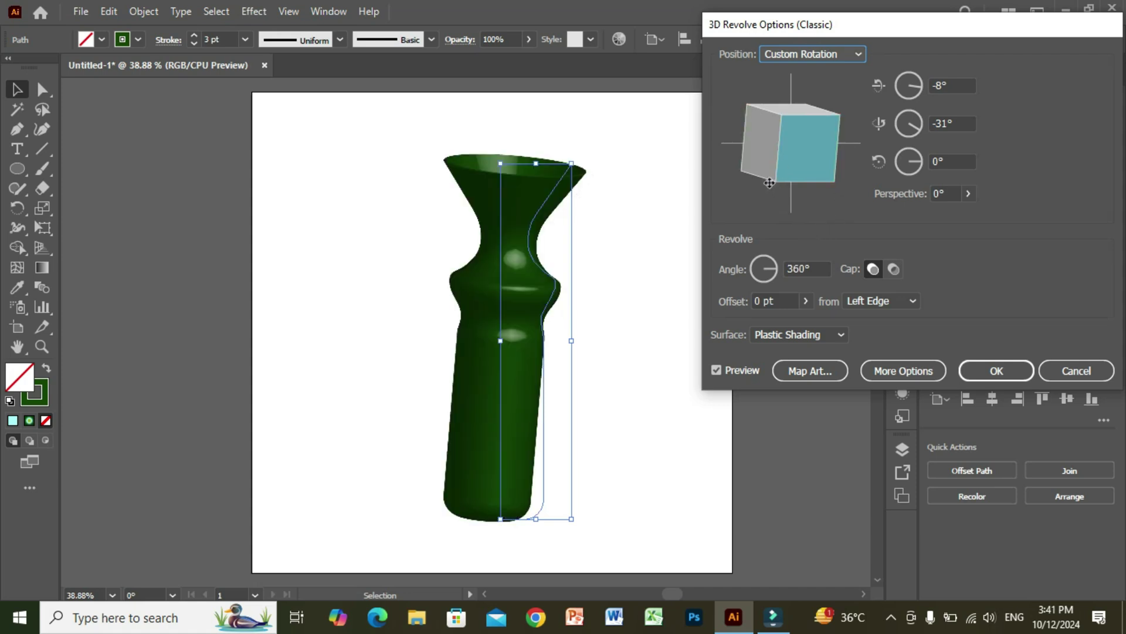
mouse_move(840, 186)
left_mouse_down()
mouse_move(797, 169)
mouse_move(842, 183)
left_mouse_up()
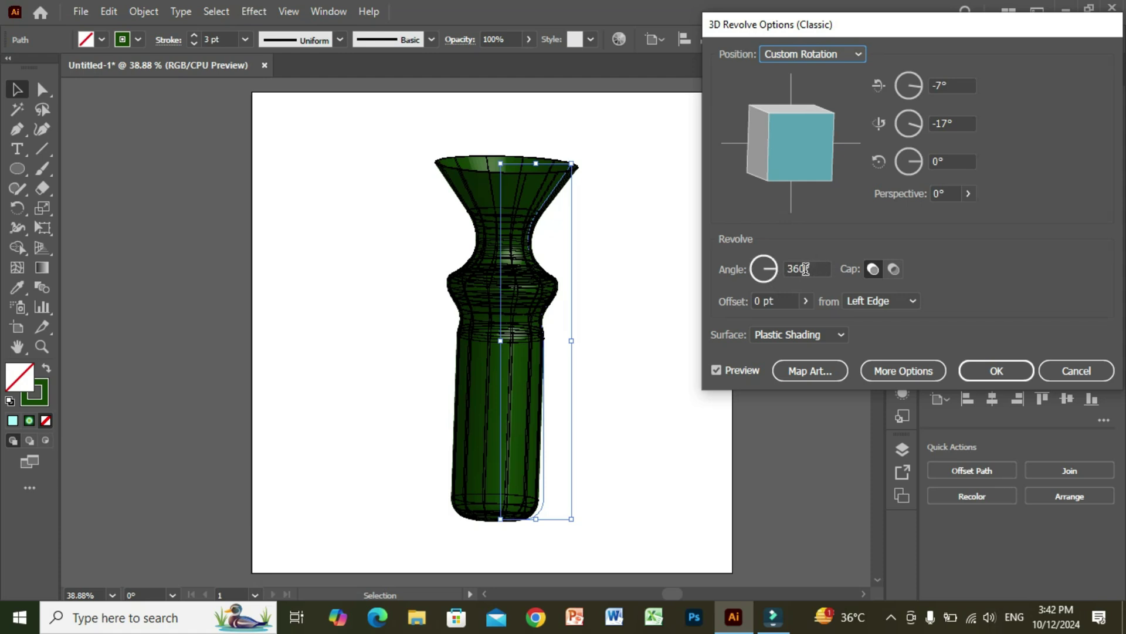
Step: Set the revolve angle to 180°, apply the effect and deselect the vase
left_click(808, 268)
left_click_drag(808, 268, 786, 271)
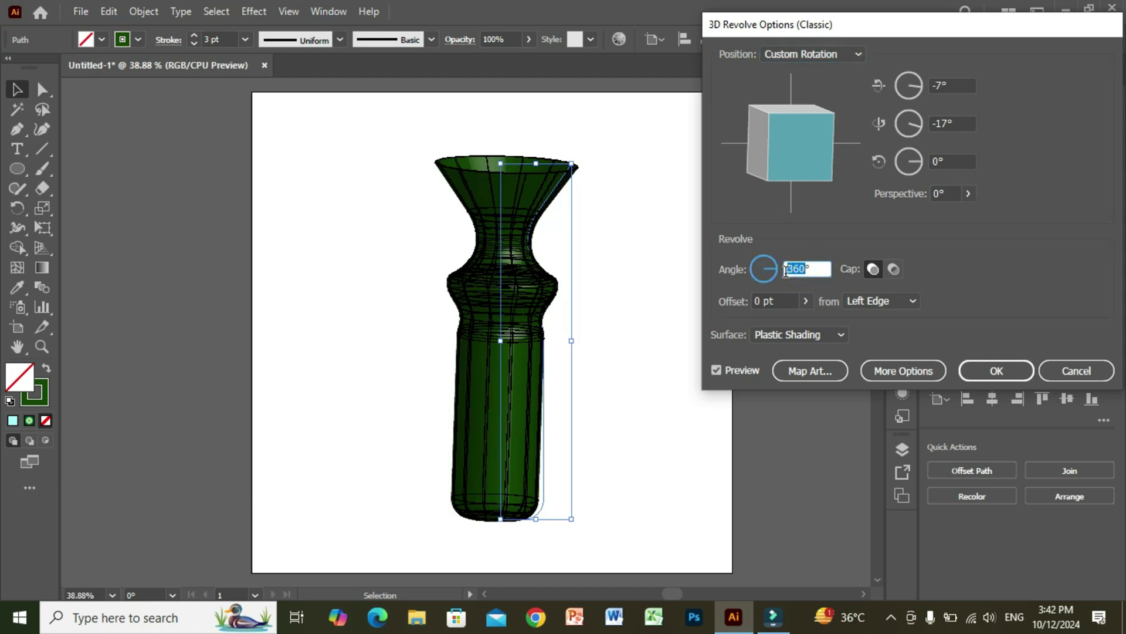
type("180")
left_click(984, 376)
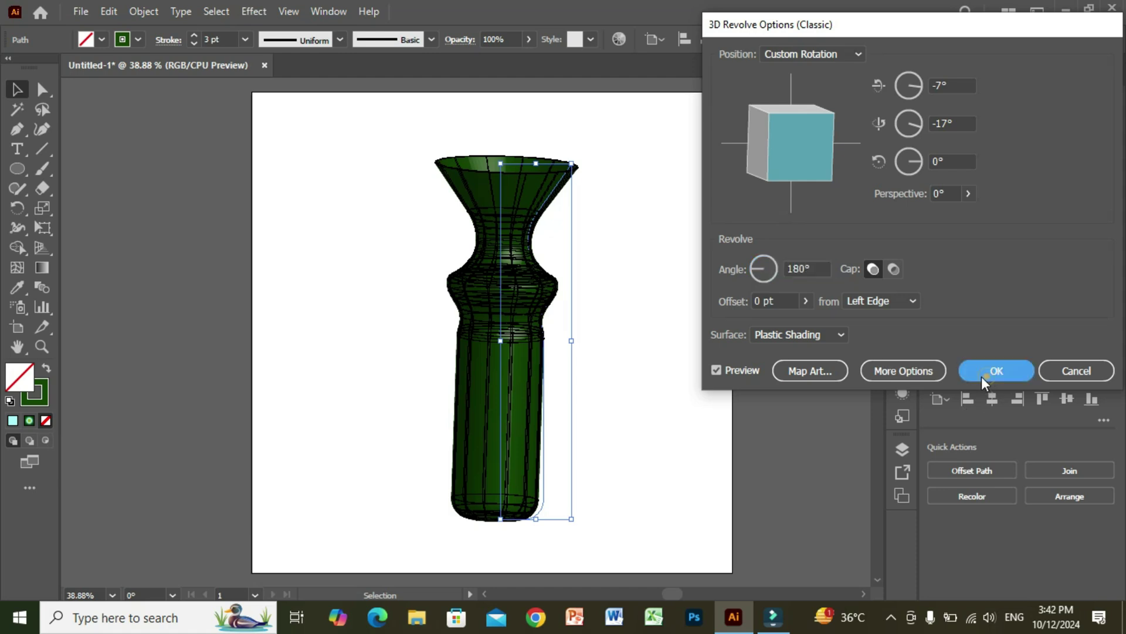
left_click(676, 327)
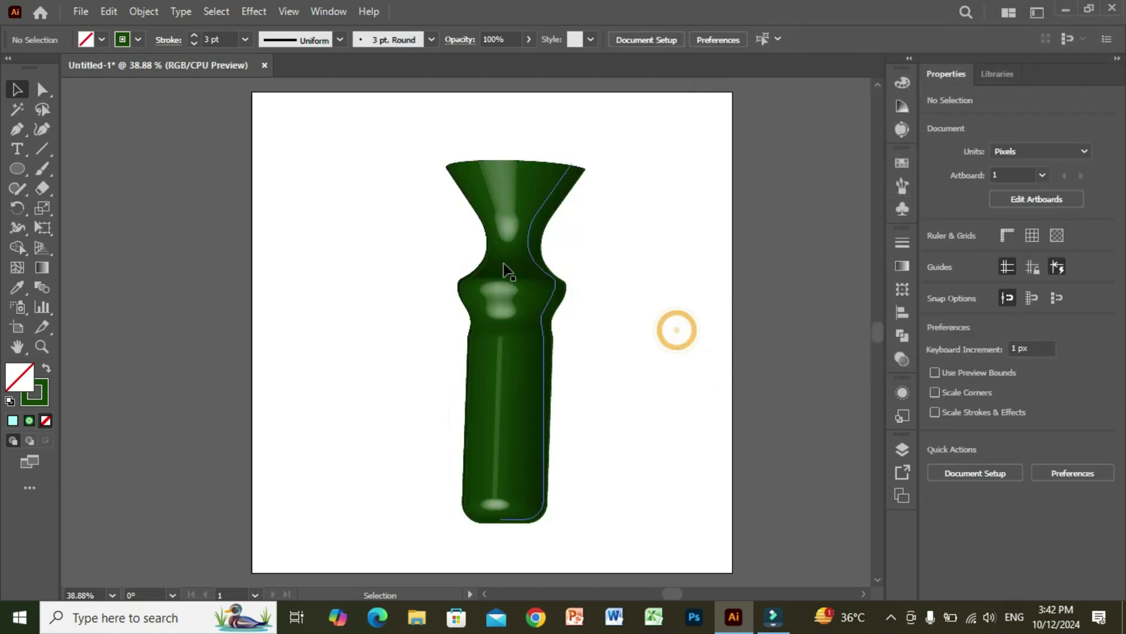
Step: Edit the vase's 3D Revolve effect to an angle of 360° and an offset of 125 pt from the left edge
left_click(468, 320)
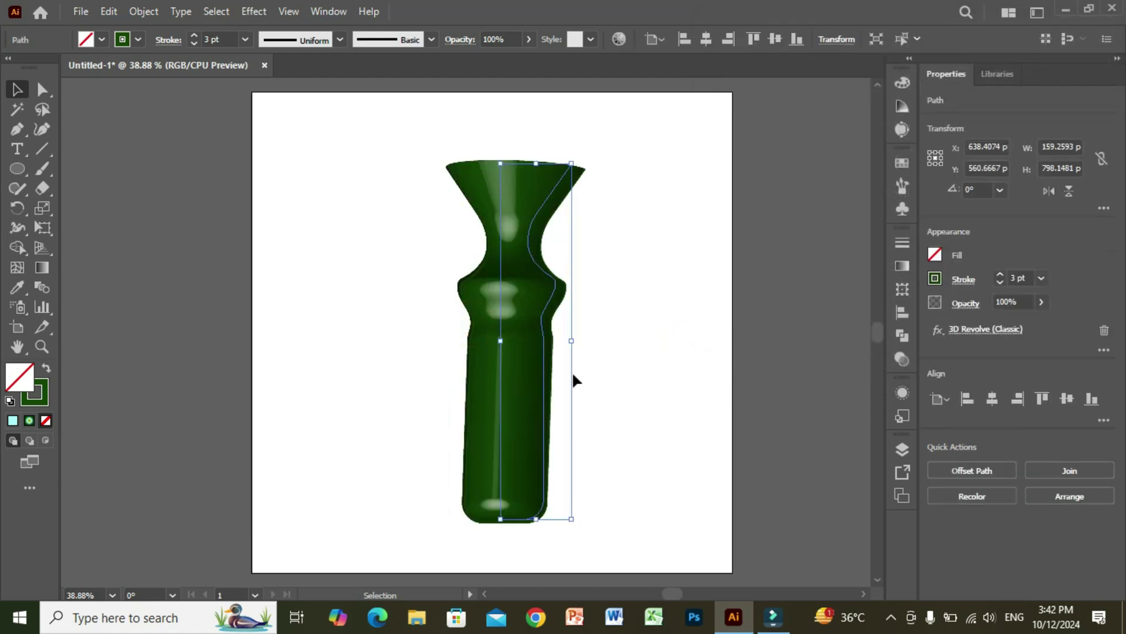
left_click(975, 332)
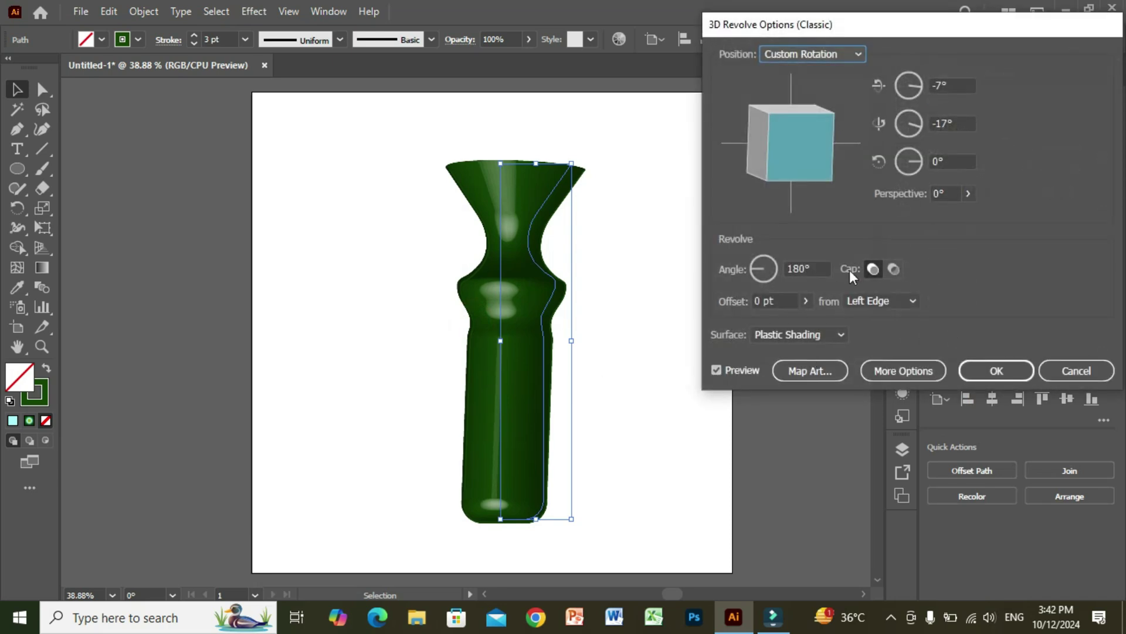
left_click_drag(809, 269, 788, 269)
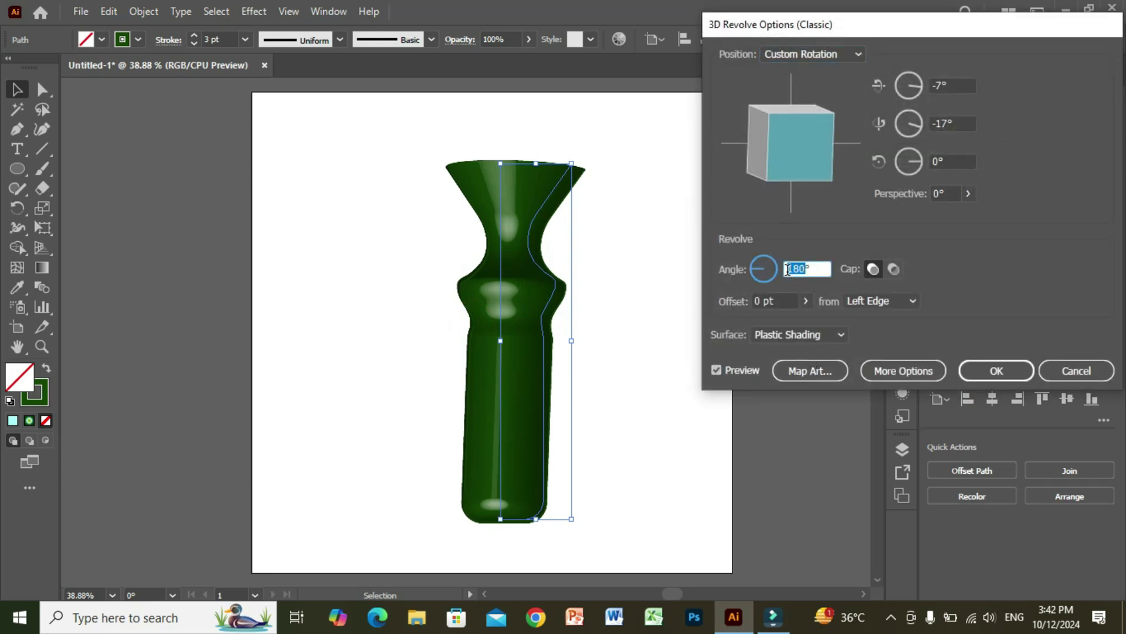
type("360")
left_click(772, 302)
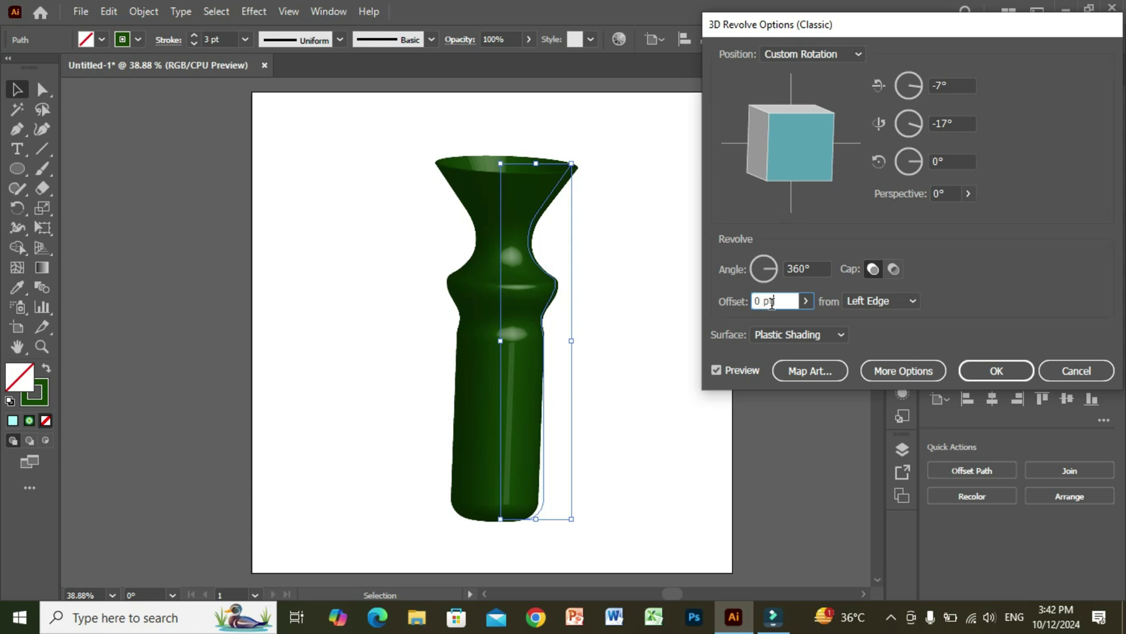
left_click(806, 301)
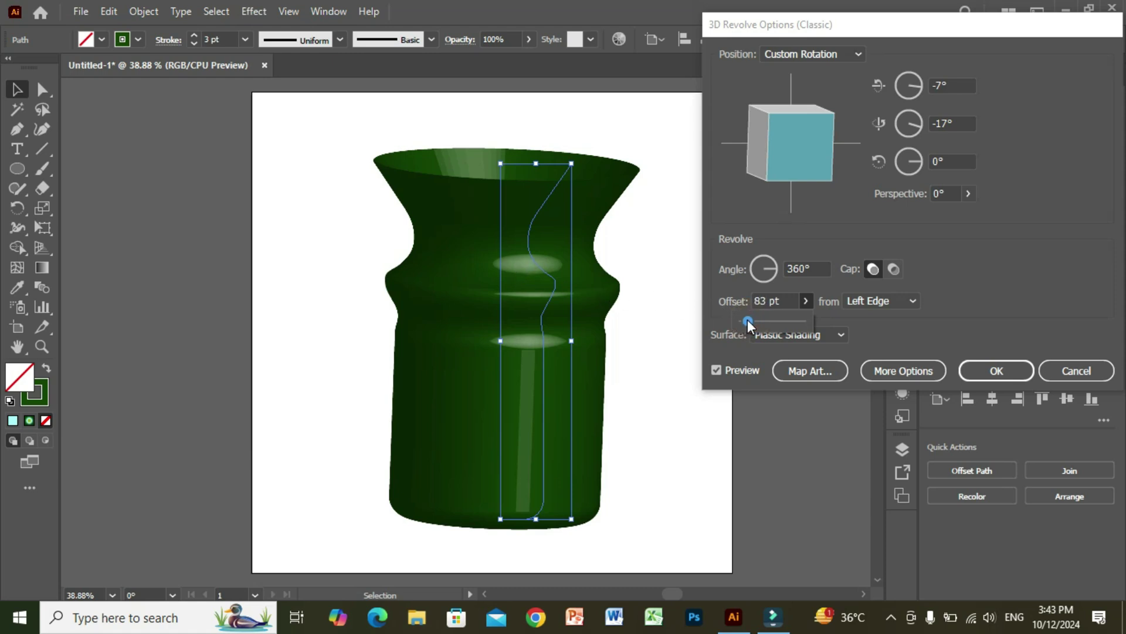
left_click_drag(748, 319, 750, 319)
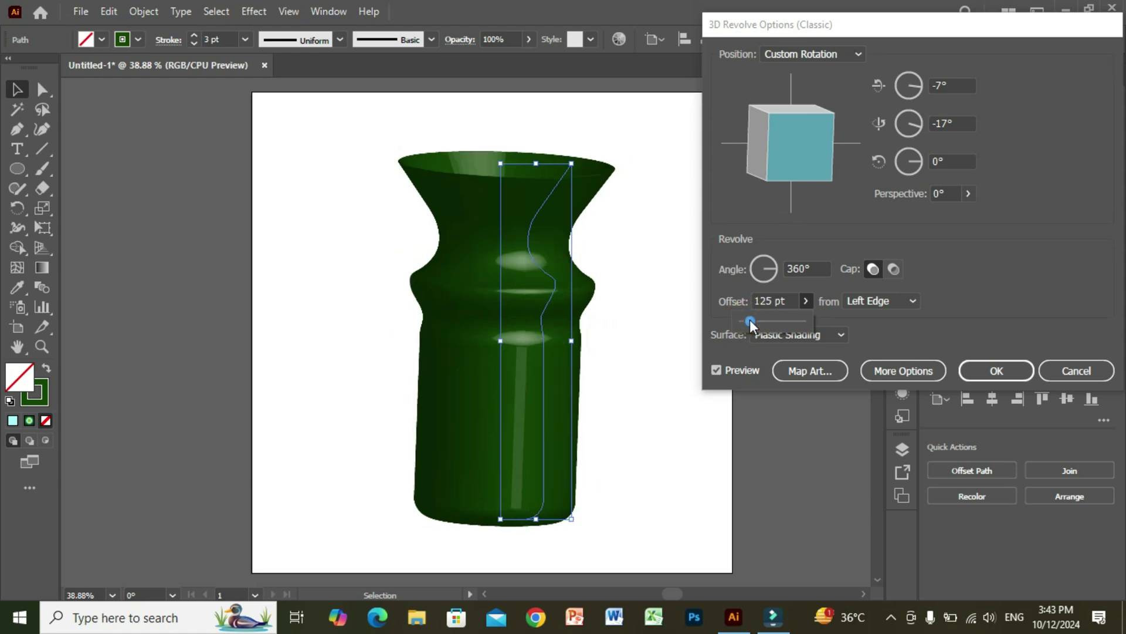
left_click(998, 372)
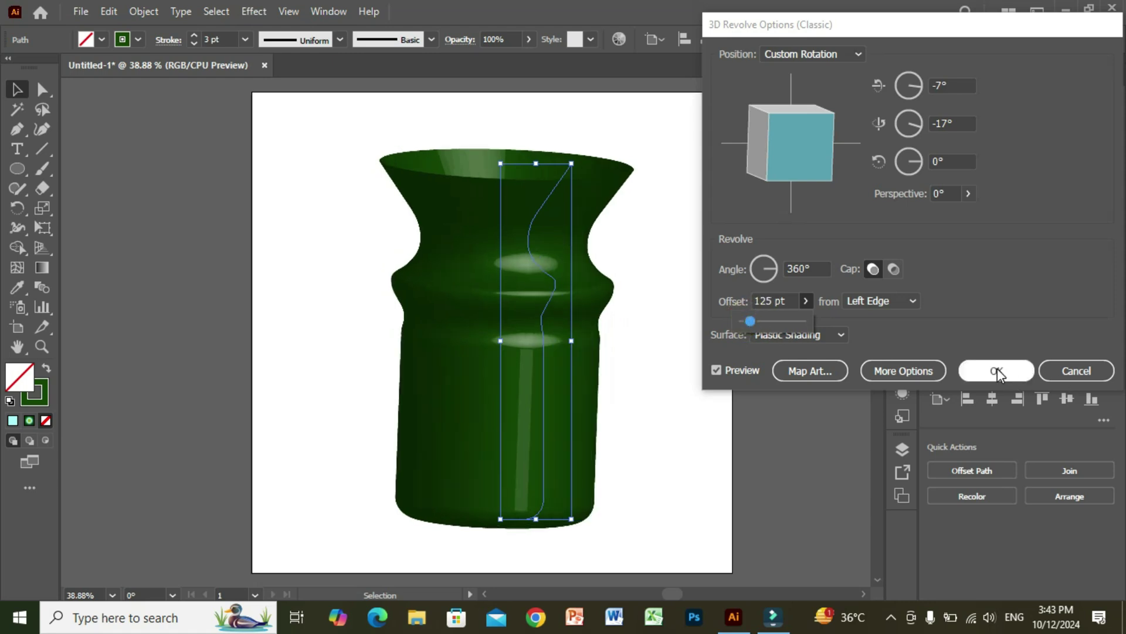
Step: Reopen the revolve settings and preview the Wireframe, No Shading and Diffuse Shading surfaces before restoring Plastic Shading
left_click(984, 337)
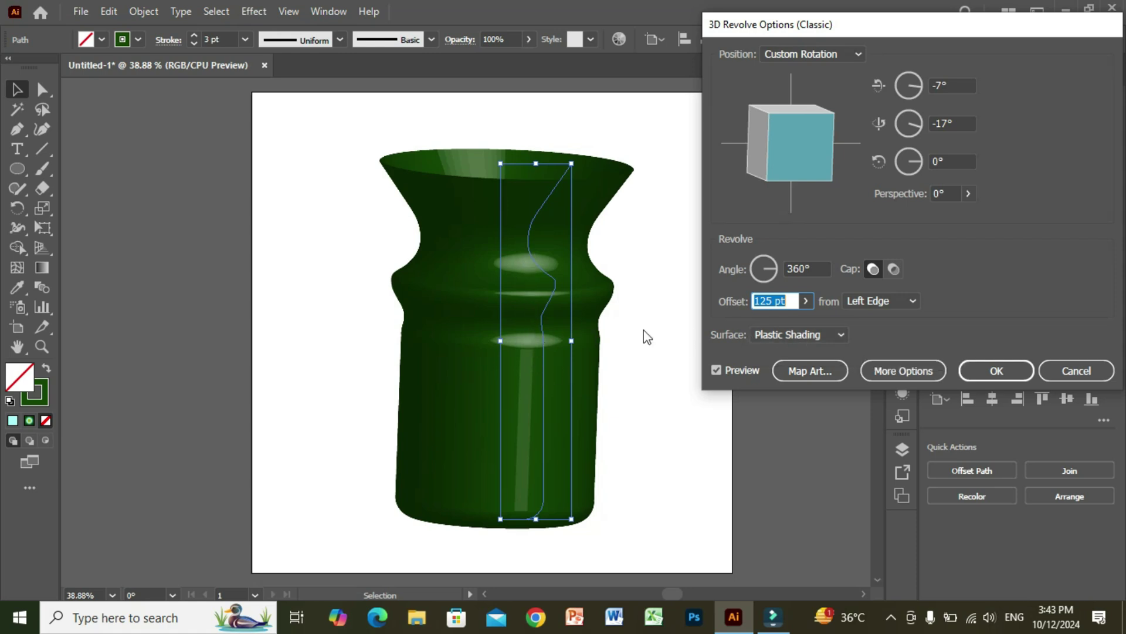
left_click(839, 333)
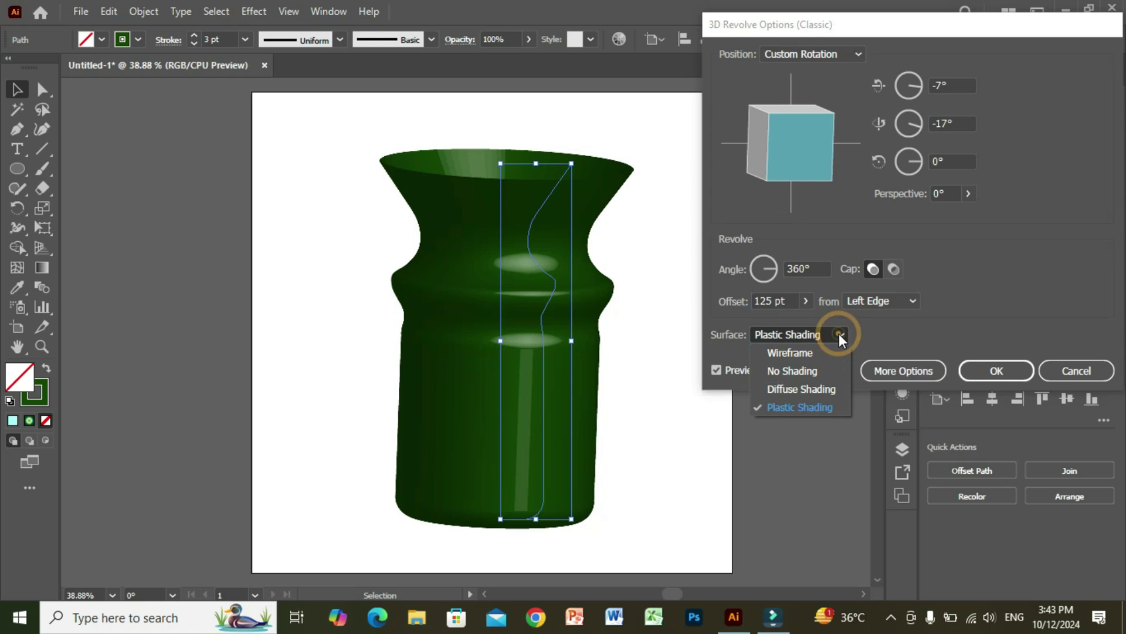
left_click(798, 351)
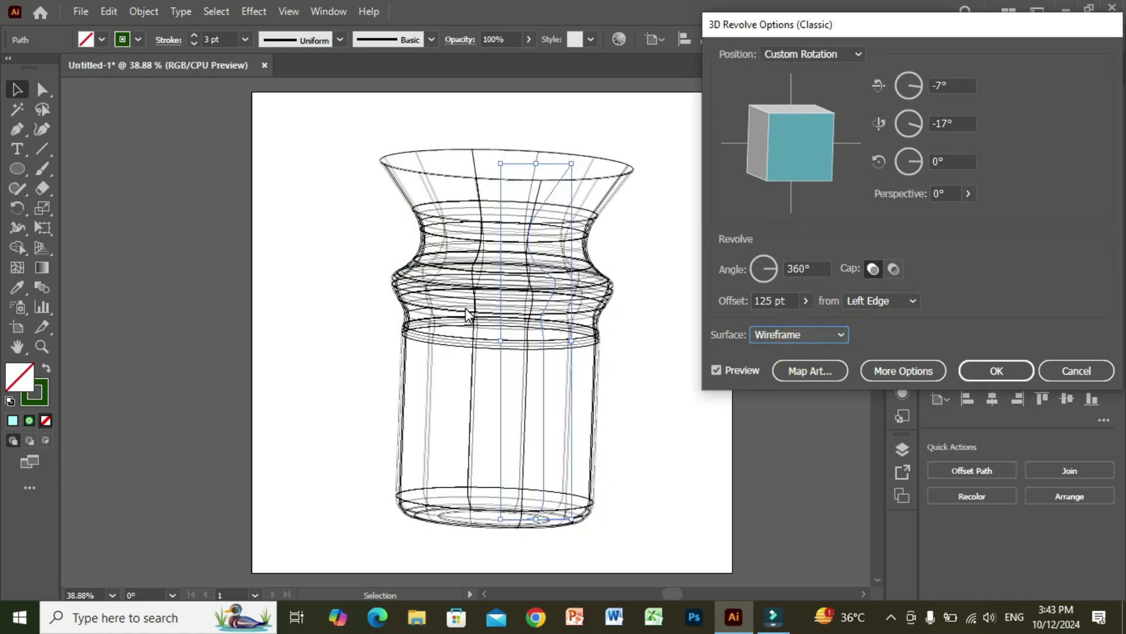
left_click(843, 334)
left_click(812, 370)
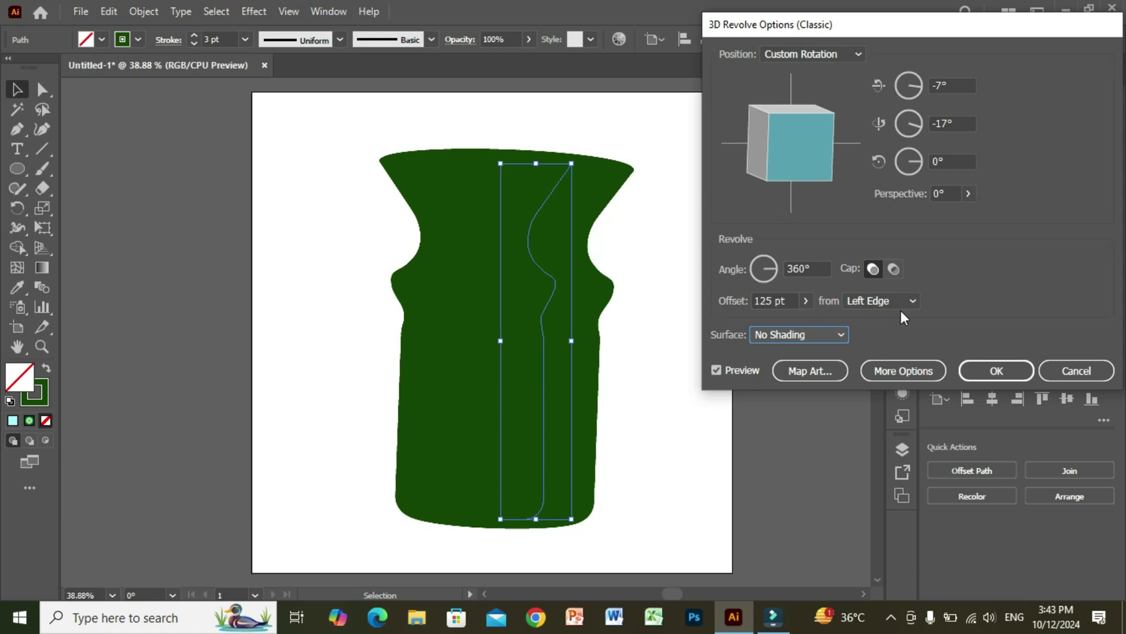
left_click(838, 334)
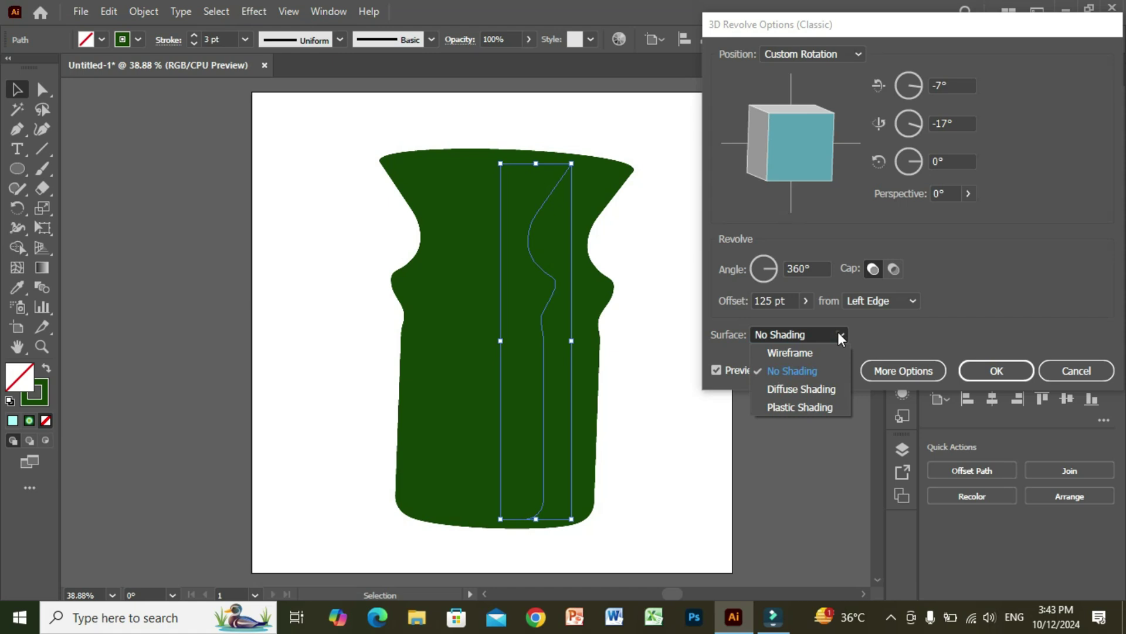
left_click(801, 389)
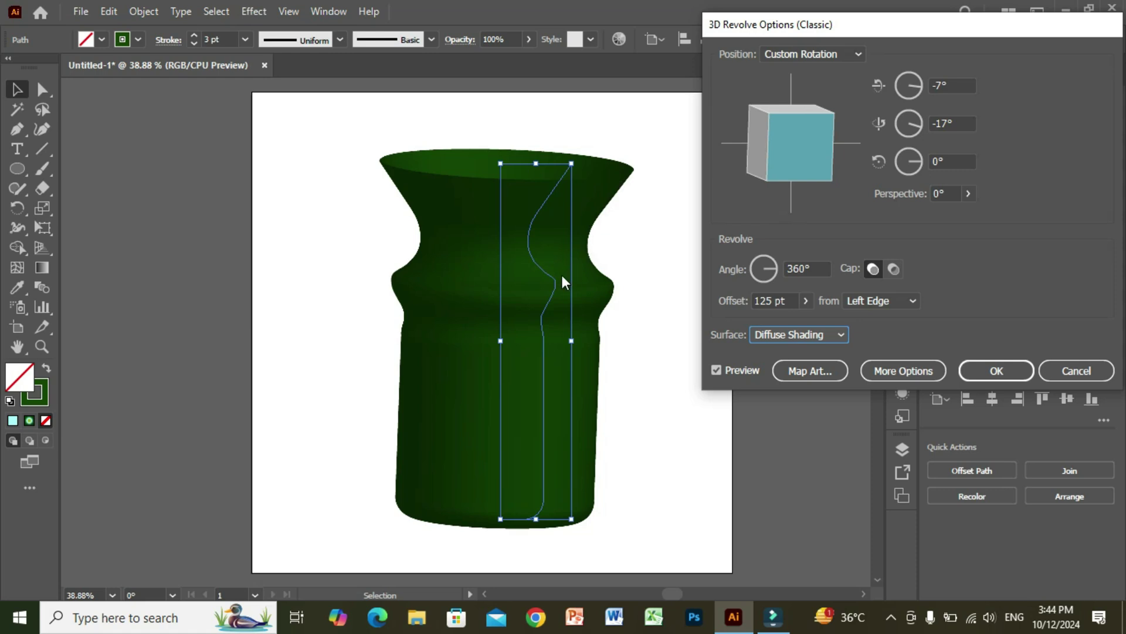
left_click(836, 338)
left_click(800, 405)
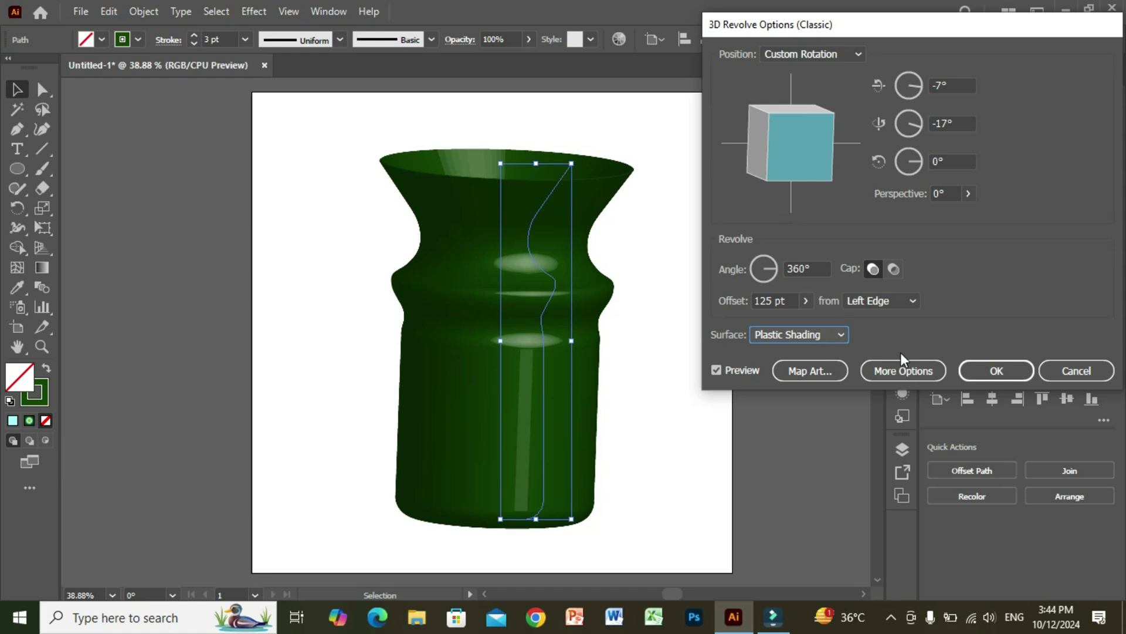
Step: Show the additional surface lighting options and move the light source to the lower-right edge of the shading sphere
left_click(903, 370)
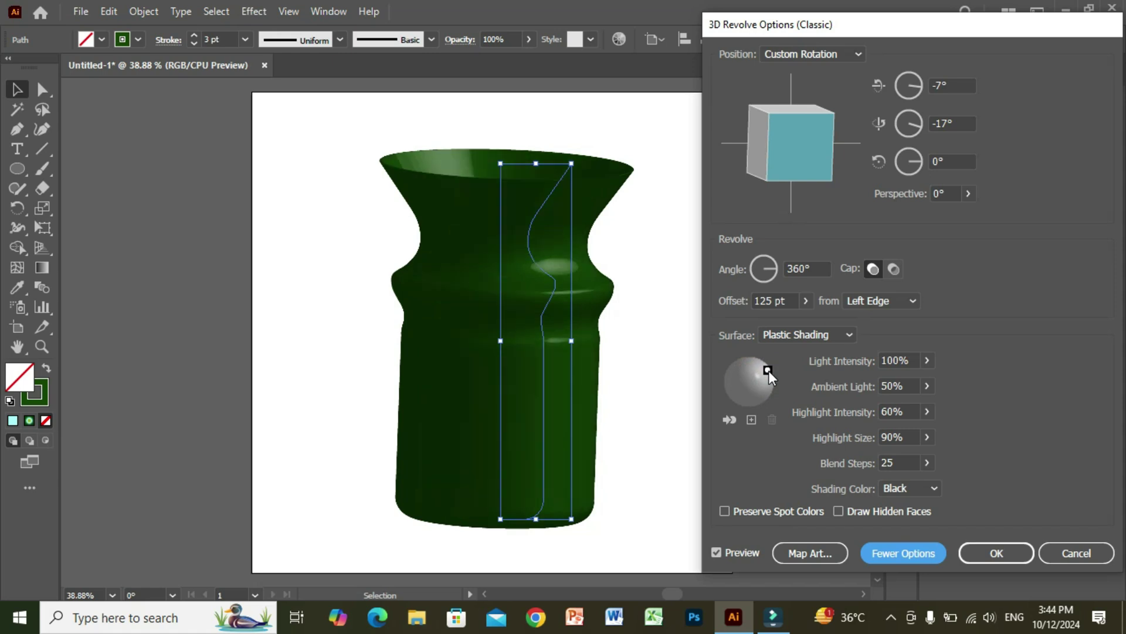
left_click_drag(765, 362, 768, 371)
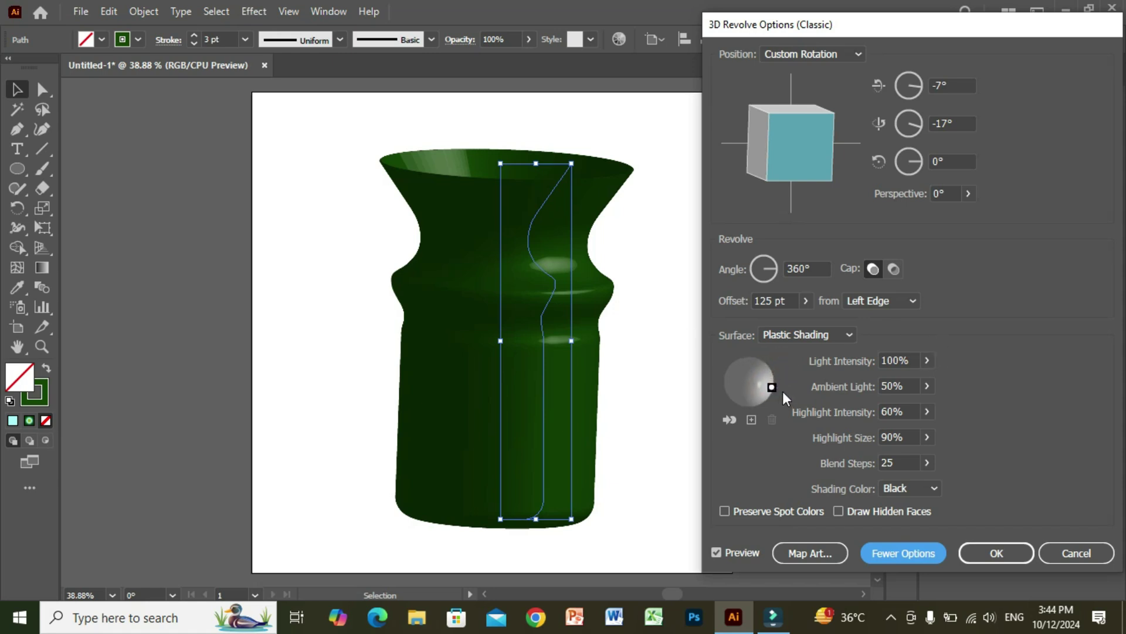
mouse_move(781, 377)
left_mouse_down()
mouse_move(786, 399)
mouse_move(758, 423)
left_mouse_up()
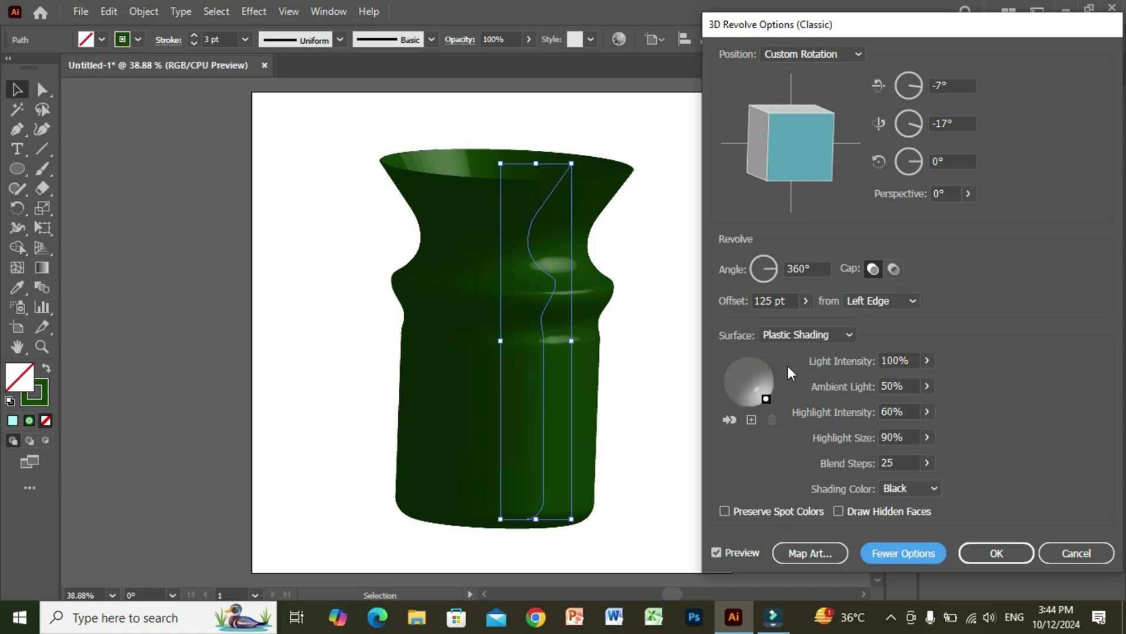
mouse_move(774, 381)
left_mouse_down()
mouse_move(762, 423)
mouse_move(768, 403)
left_mouse_up()
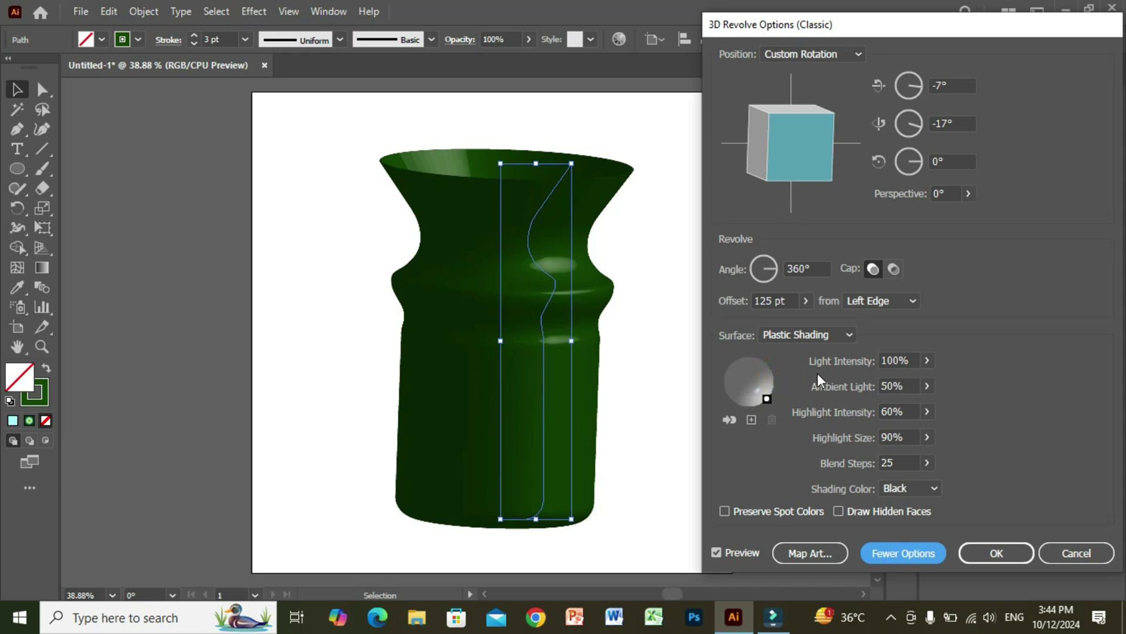
Step: Add a second light at the upper-left edge of the shading sphere and apply the revolve settings
left_click(752, 421)
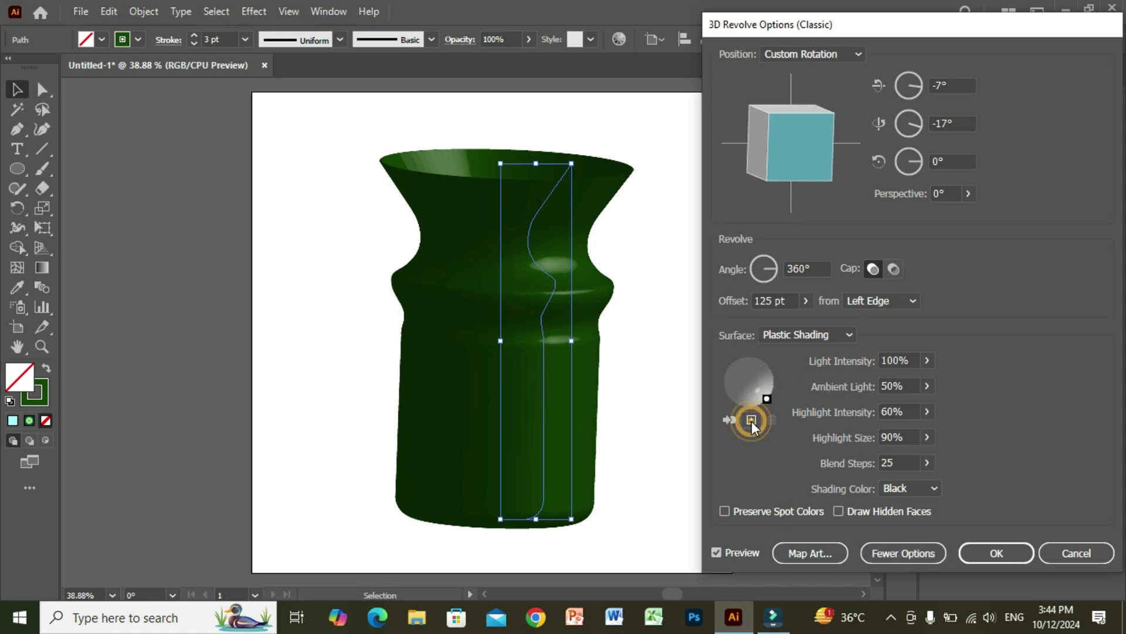
left_click_drag(738, 386, 732, 361)
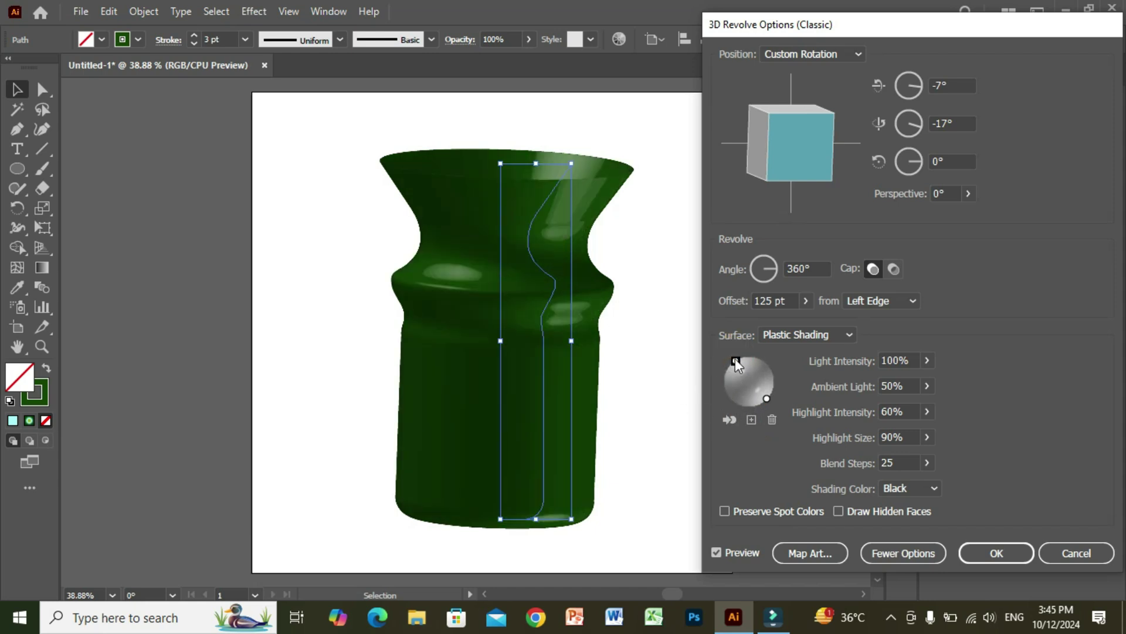
left_click(727, 372)
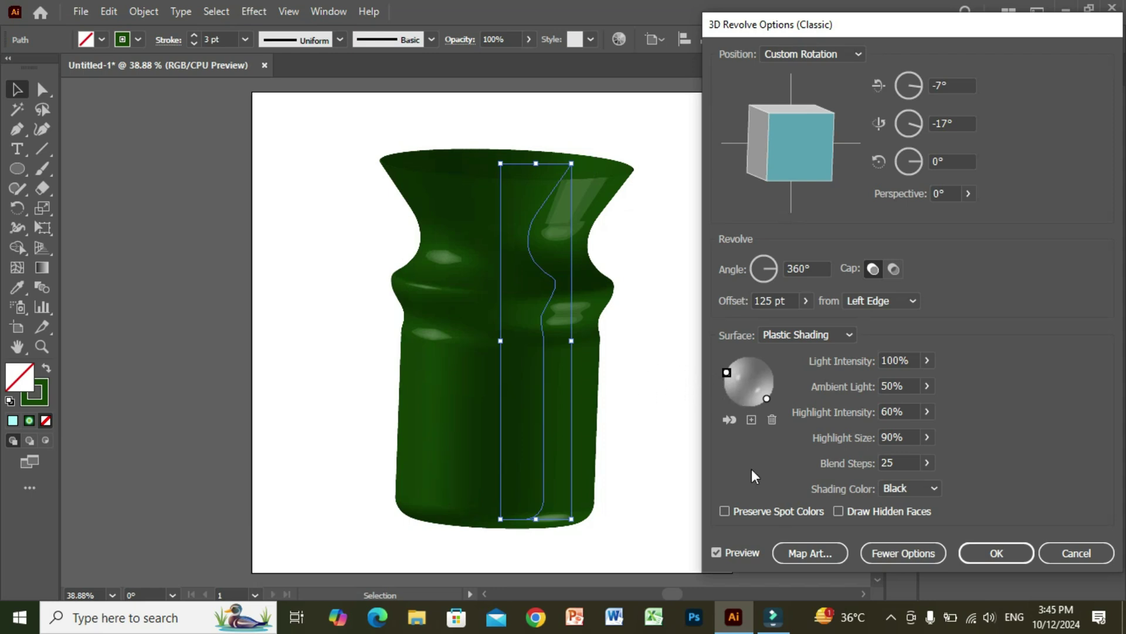
left_click(1009, 554)
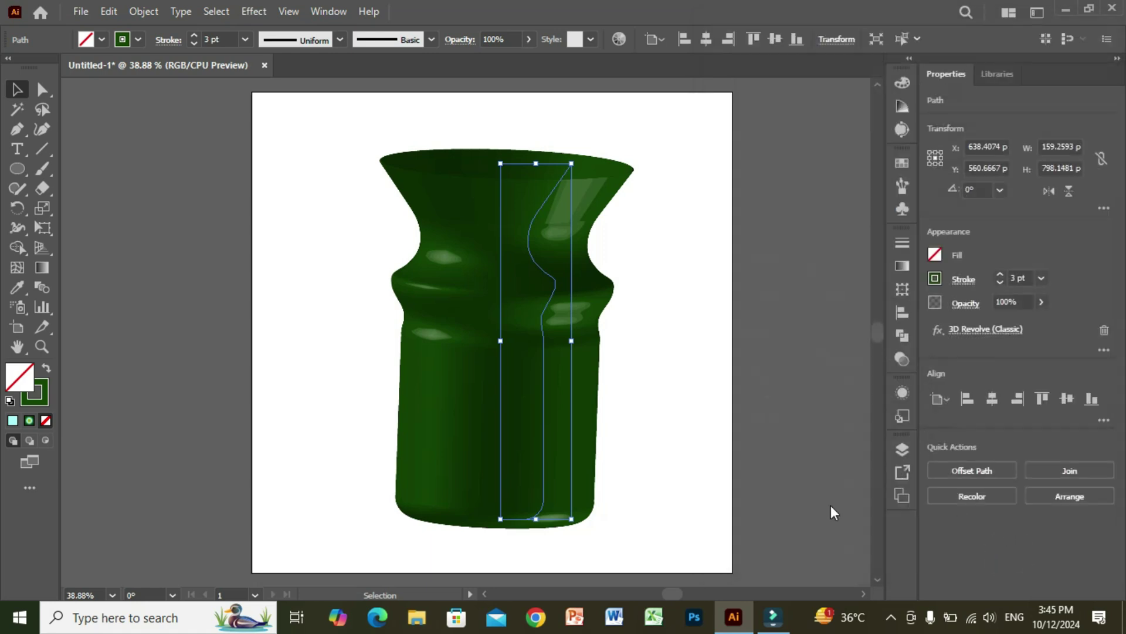
Step: Move the revolved vase about 46 px to the right on the artboard
left_click(731, 450)
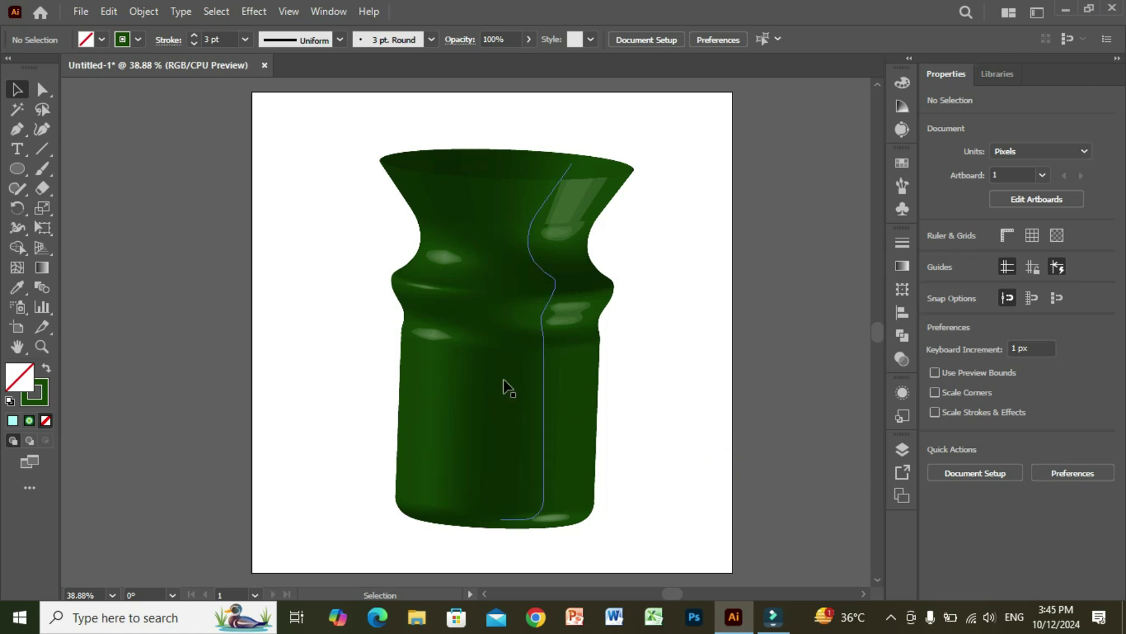
left_click_drag(506, 386, 526, 388)
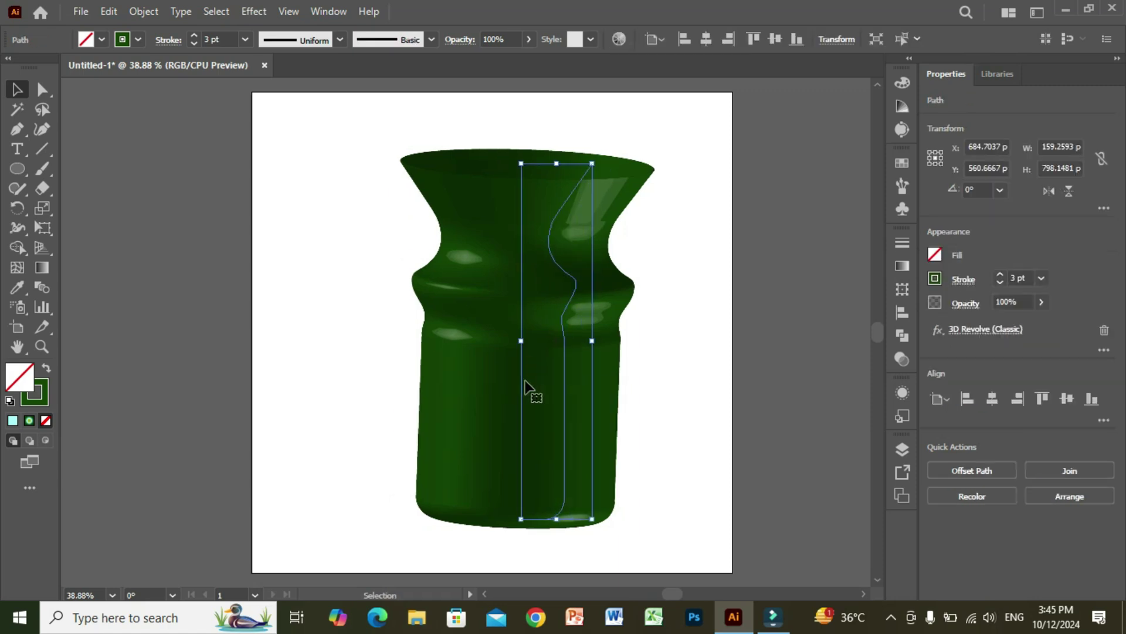